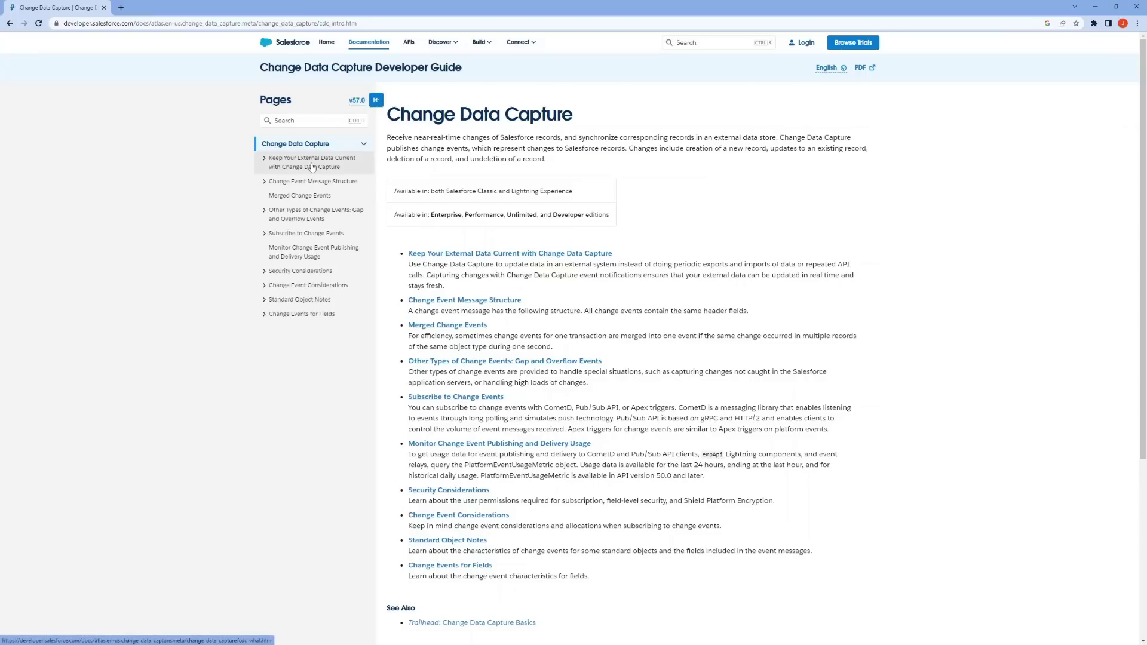
# Browse the Change Data Capture module units up to Subscribe to Change Events, then return to the intro page.
pyautogui.click(312, 167)
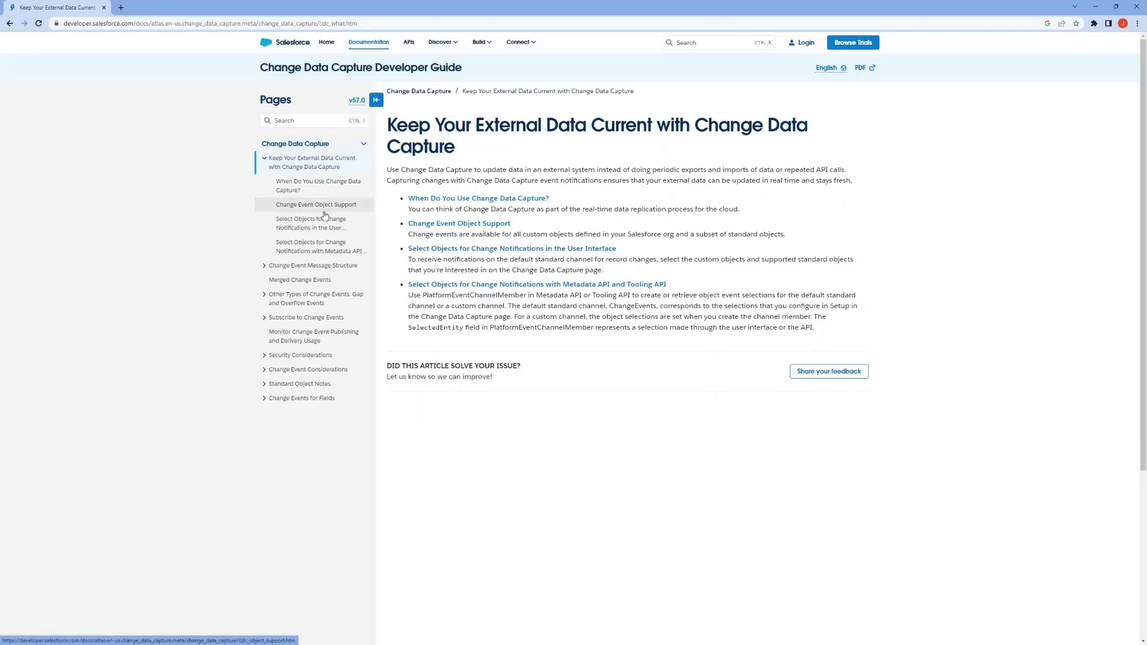
pyautogui.click(325, 267)
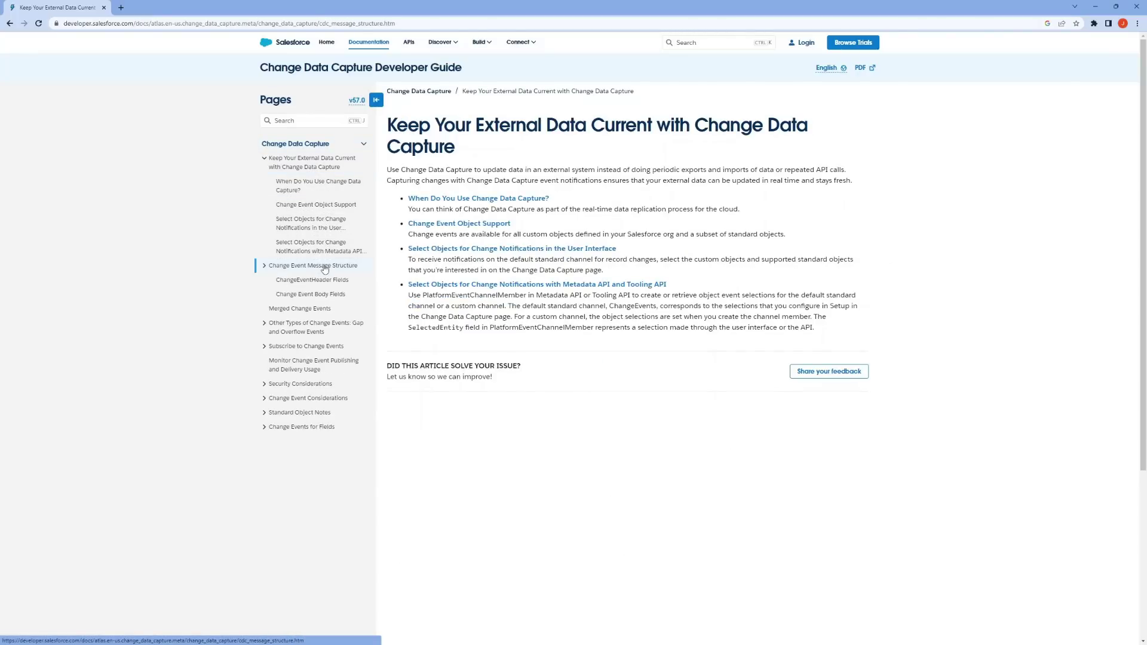
pyautogui.click(323, 326)
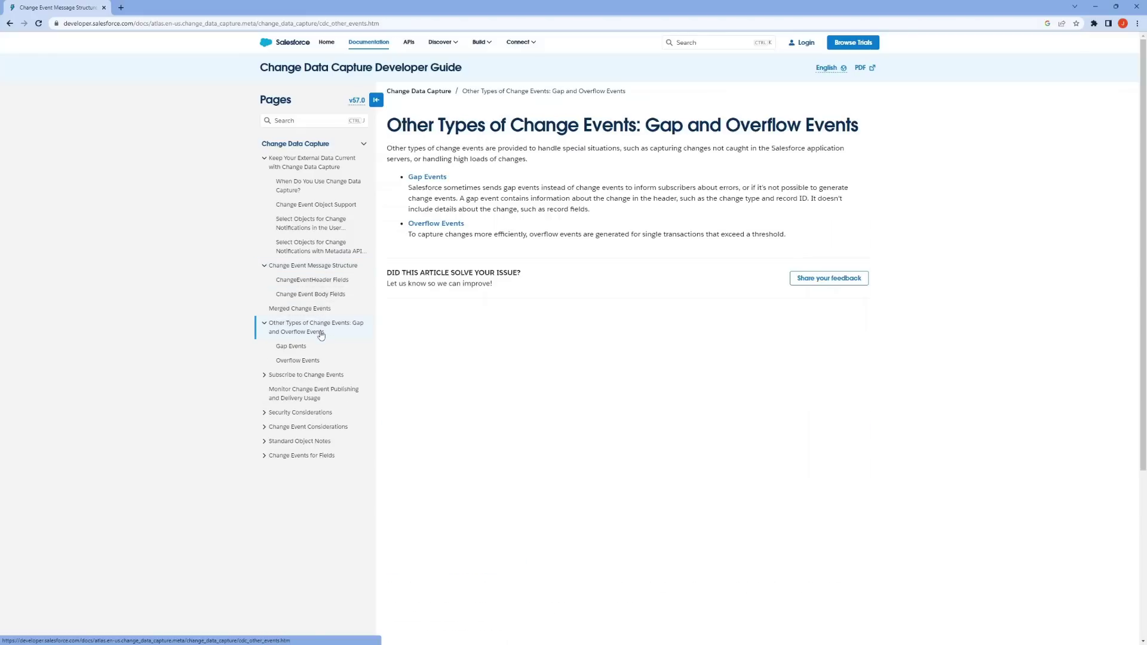
pyautogui.click(321, 374)
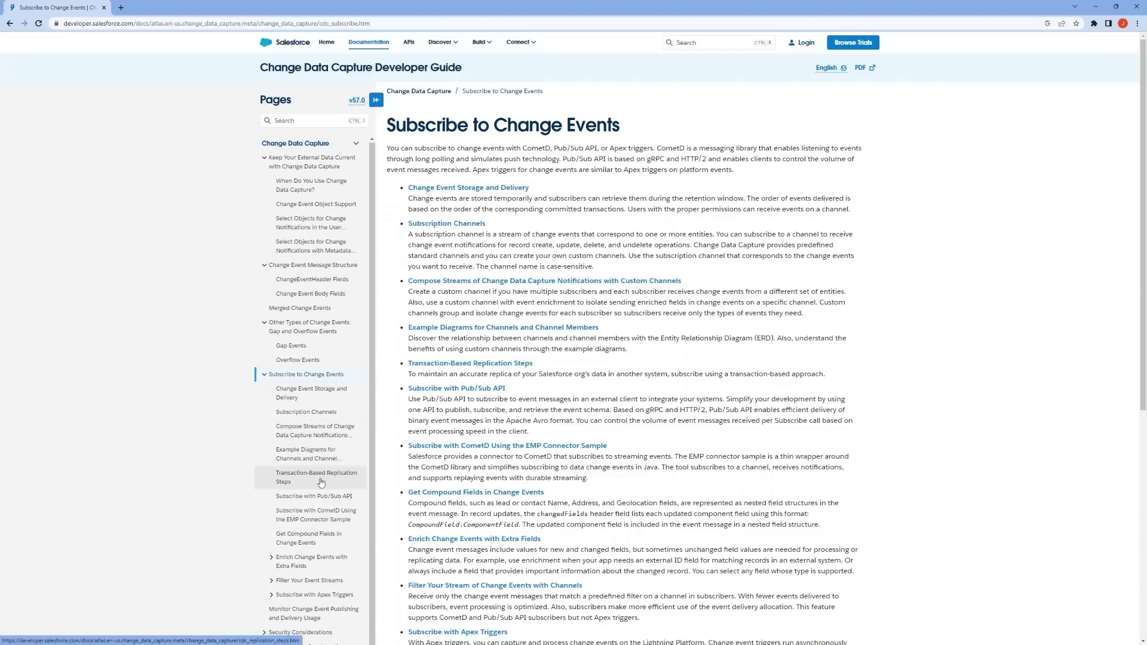
pyautogui.click(317, 572)
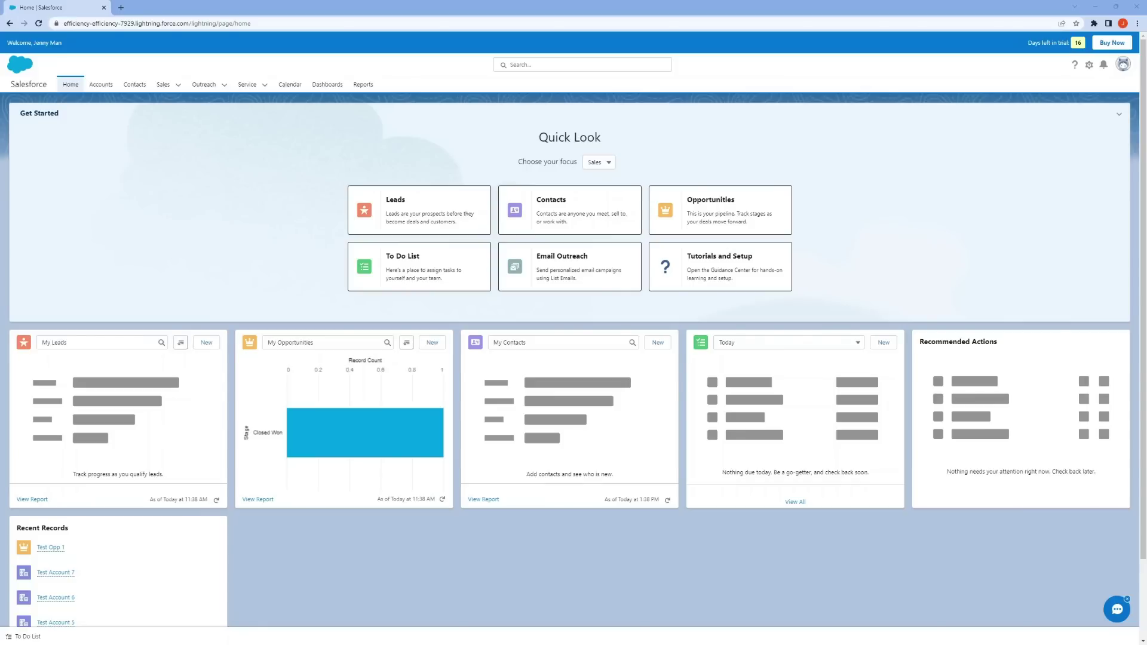
# Open Setup from the gear menu and search it for 'change data capture'.
pyautogui.click(612, 60)
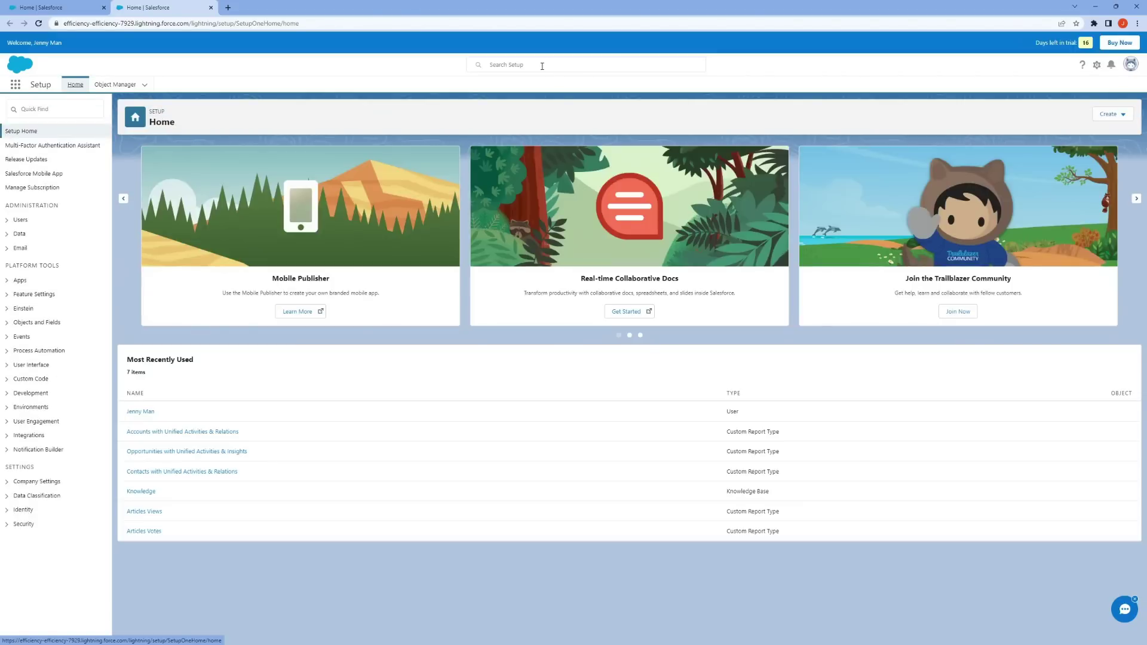
pyautogui.click(542, 65)
pyautogui.write('change data cpatu')
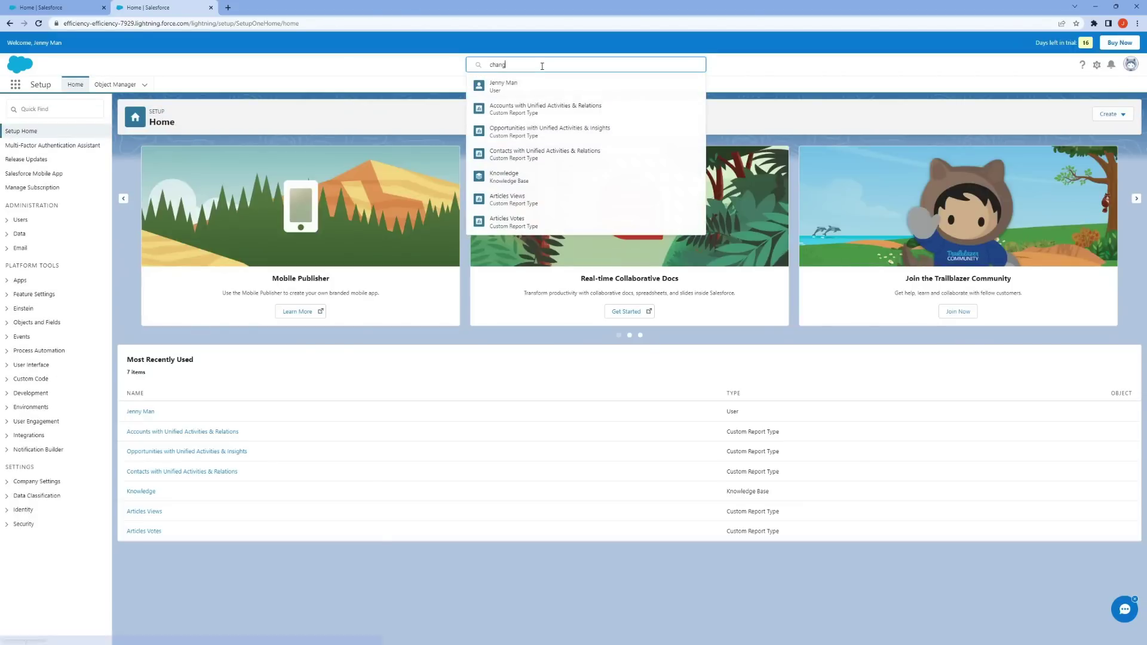
pyautogui.press('BackSpace')
pyautogui.press('BackSpace')
pyautogui.press('BackSpace')
pyautogui.press('BackSpace')
pyautogui.write('apture')
pyautogui.press('Return')
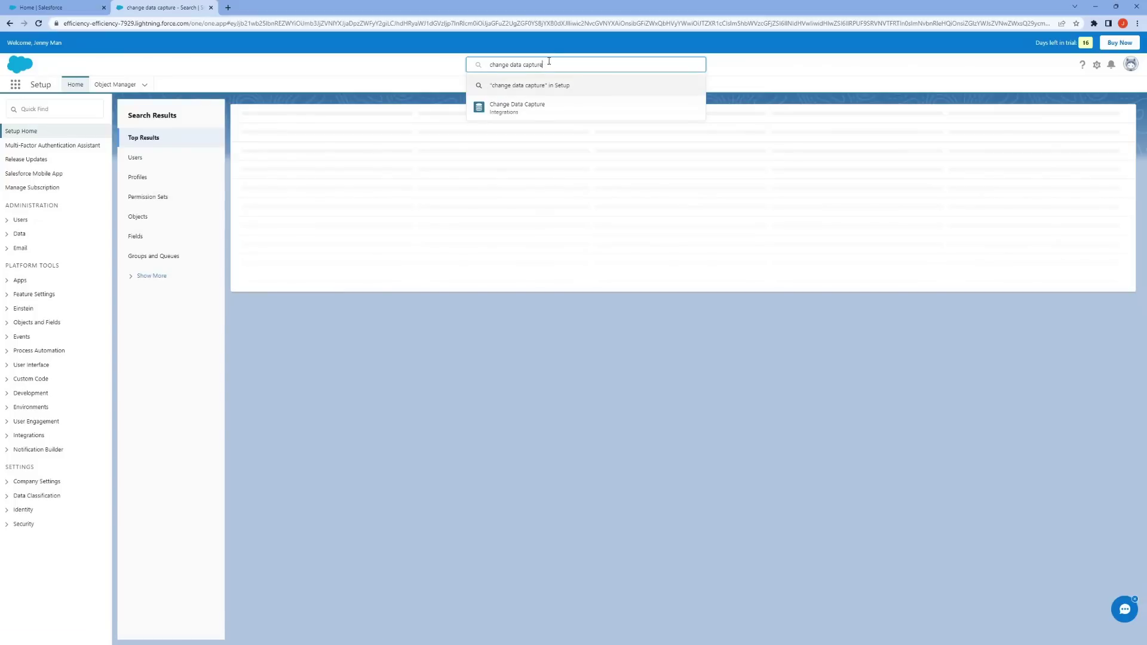
# Move Account (Account) into Change Data Capture's Selected Entities and save.
pyautogui.click(526, 106)
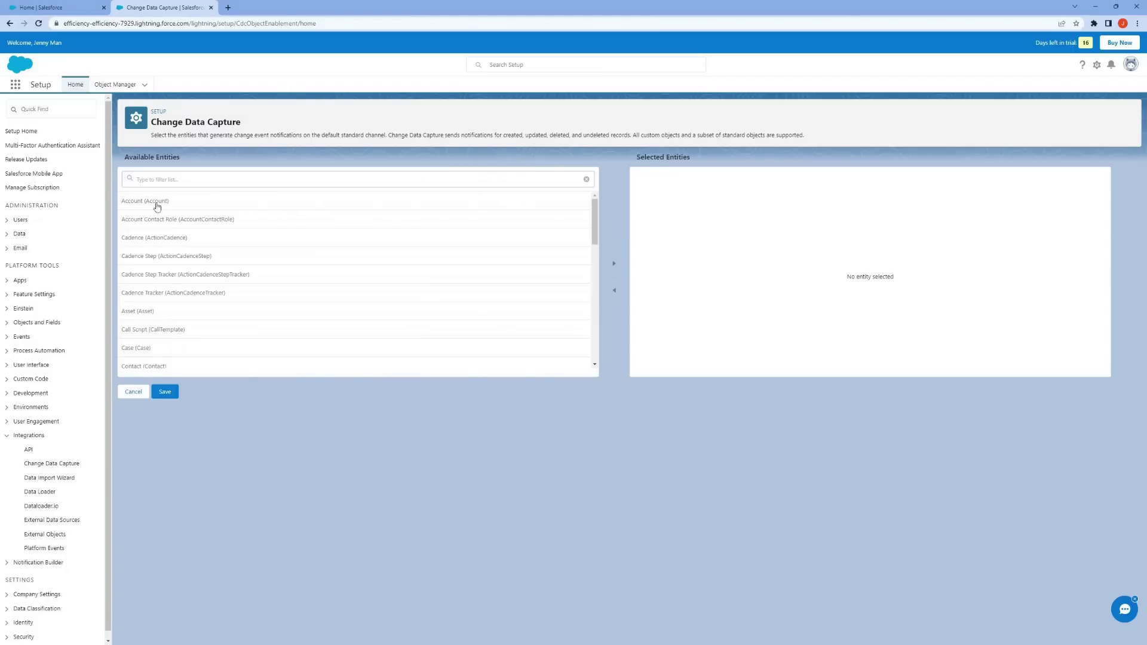
pyautogui.click(157, 203)
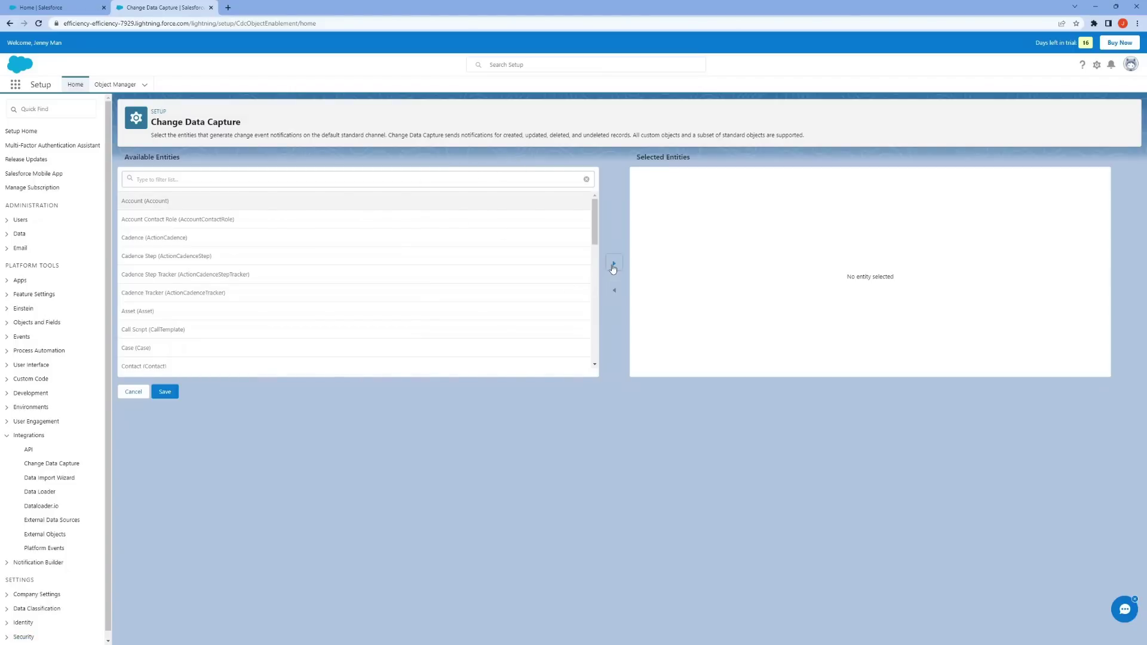
pyautogui.click(613, 263)
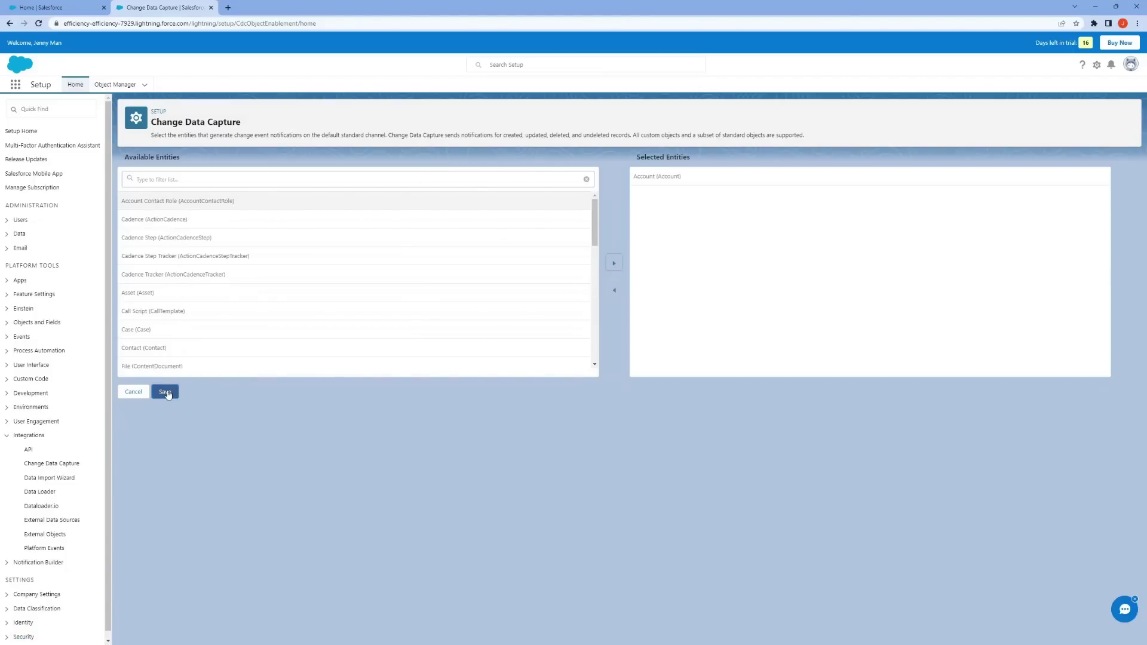
pyautogui.click(165, 391)
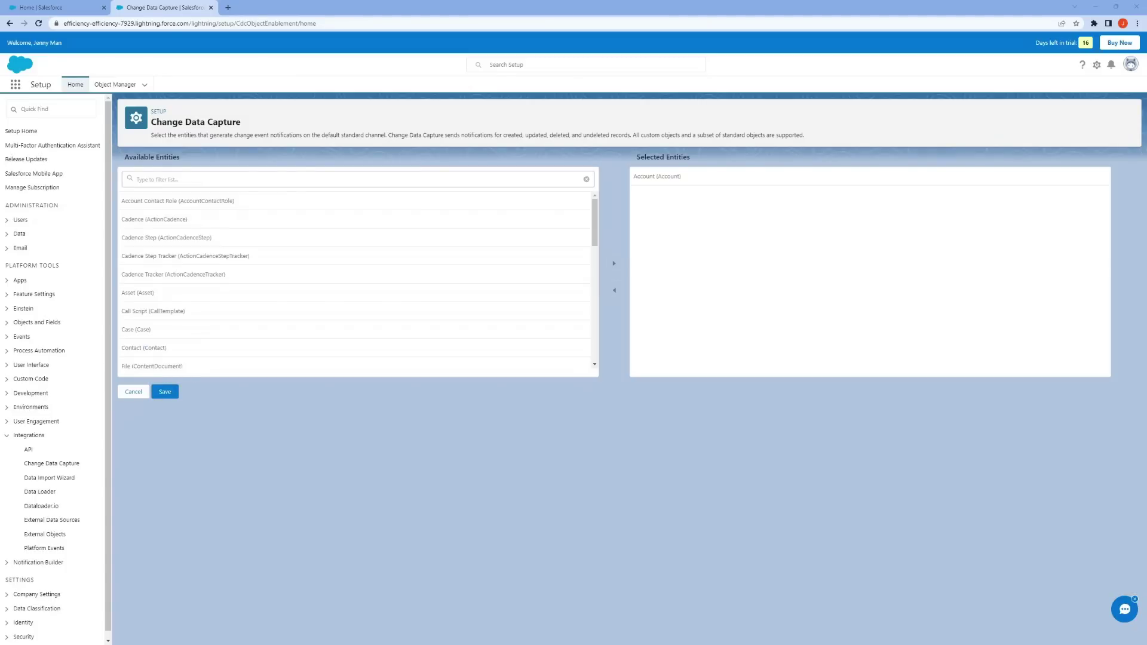
# Maximize the WSL Ubuntu terminal window, then return to the EMP Connector guide.
pyautogui.moveTo(0, 179); pyautogui.dragTo(563, 221)
pyautogui.doubleClick(563, 221)
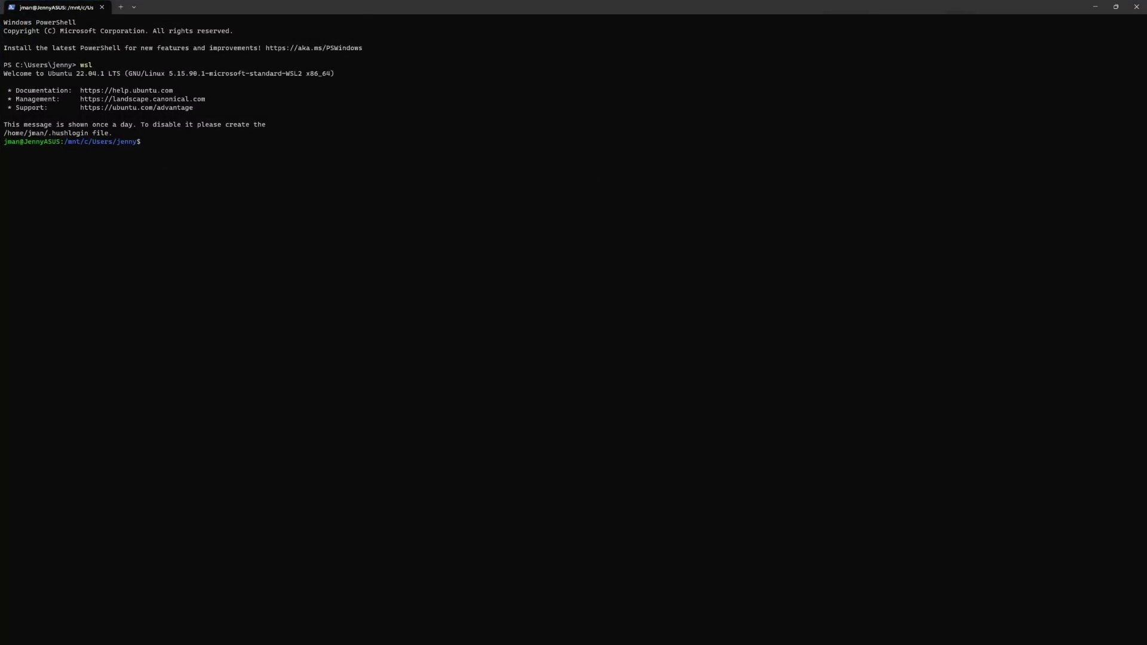
pyautogui.hotkey('alt', 'Tab')
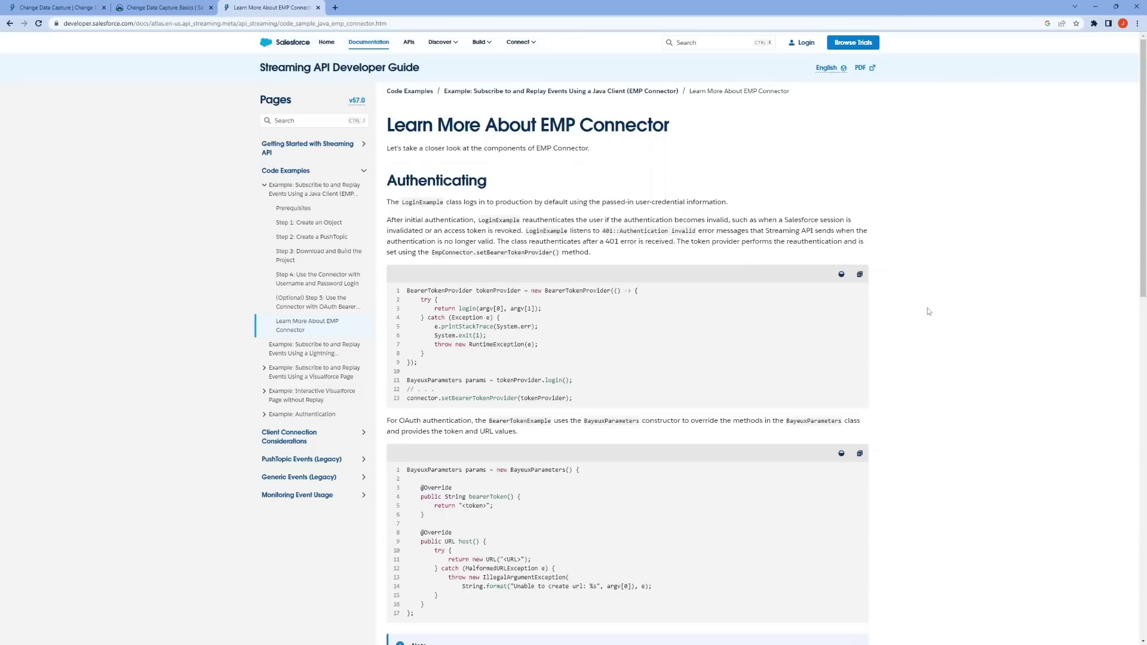
# View the Java client EMP Connector example and the Streaming API overview page.
pyautogui.click(311, 197)
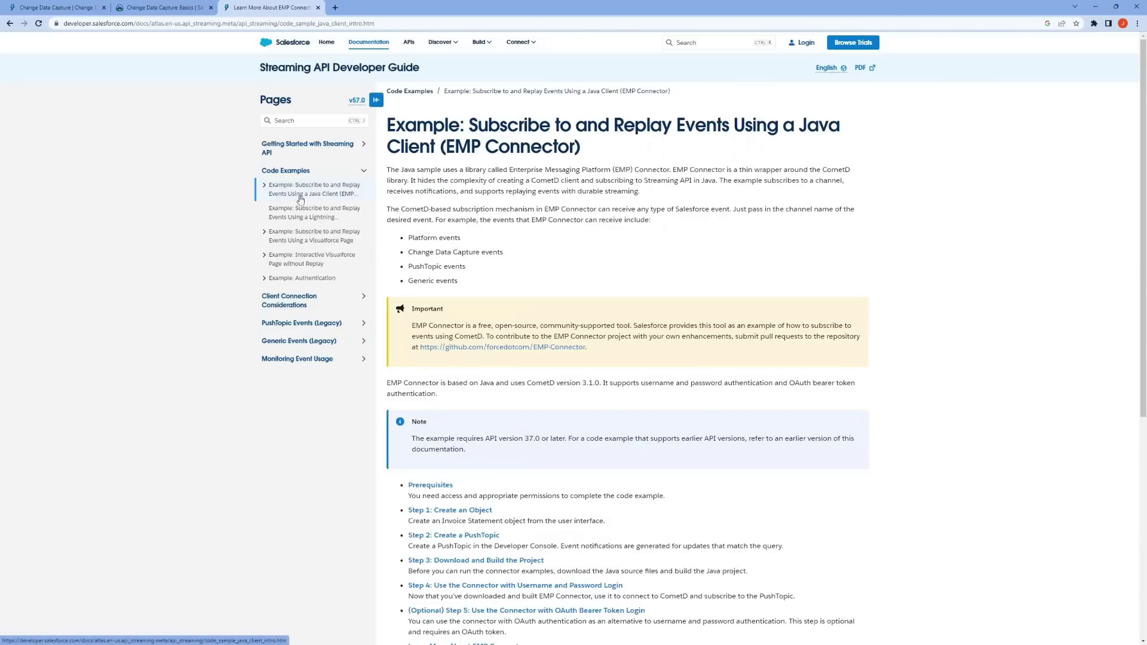
pyautogui.click(356, 151)
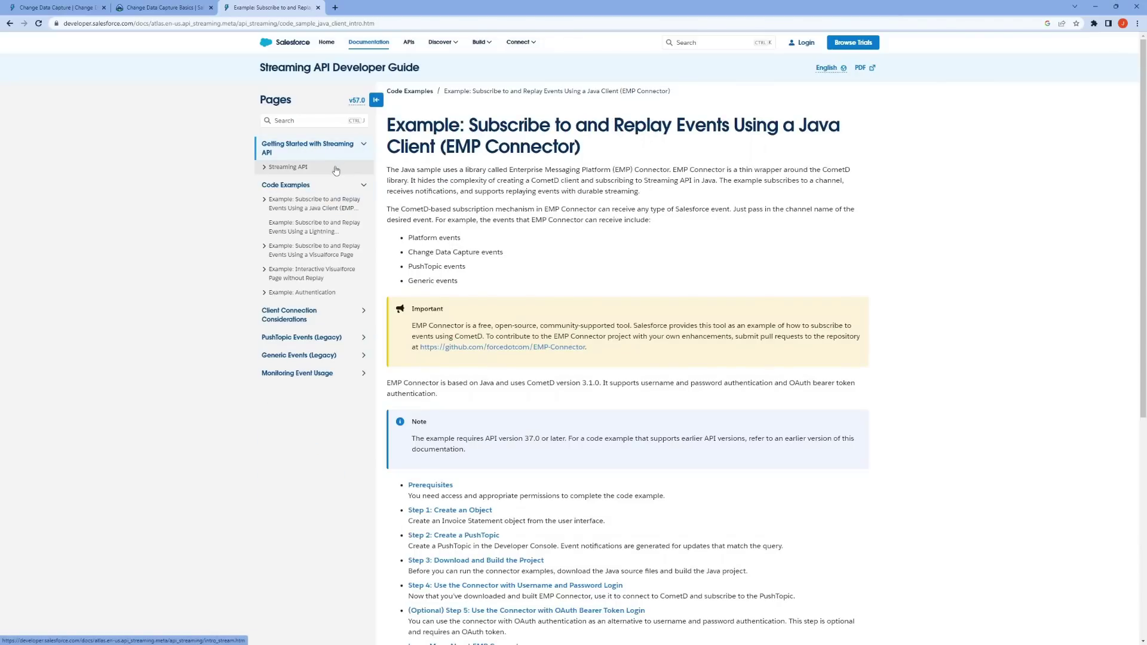
pyautogui.click(288, 166)
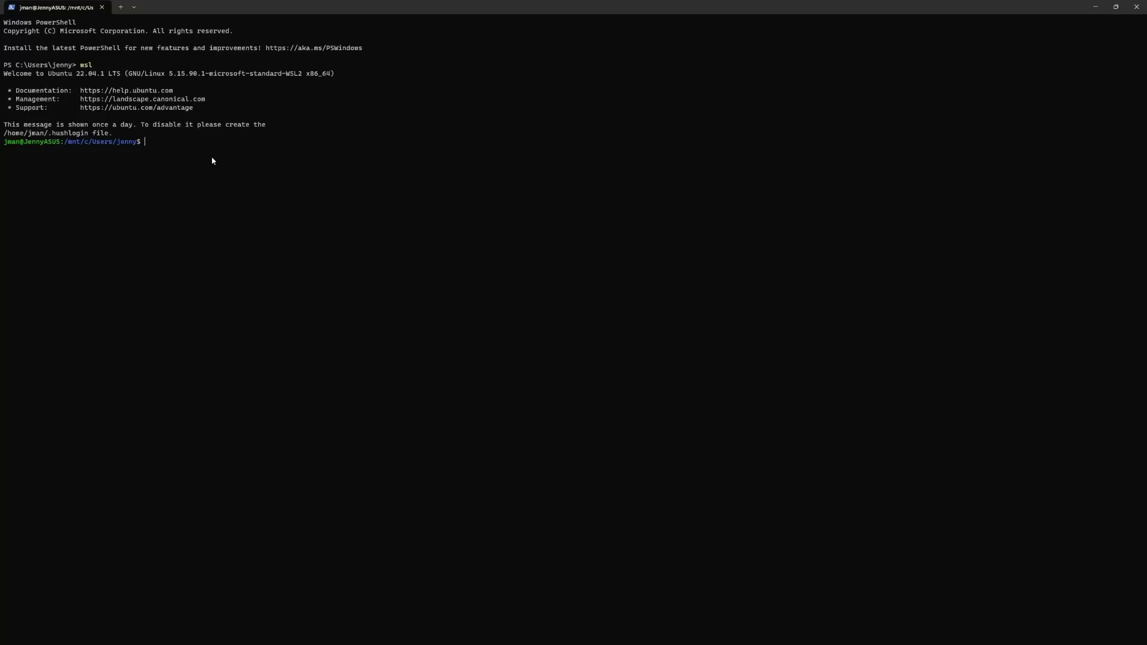
pyautogui.write('git clone https://github.com/forcedotc')
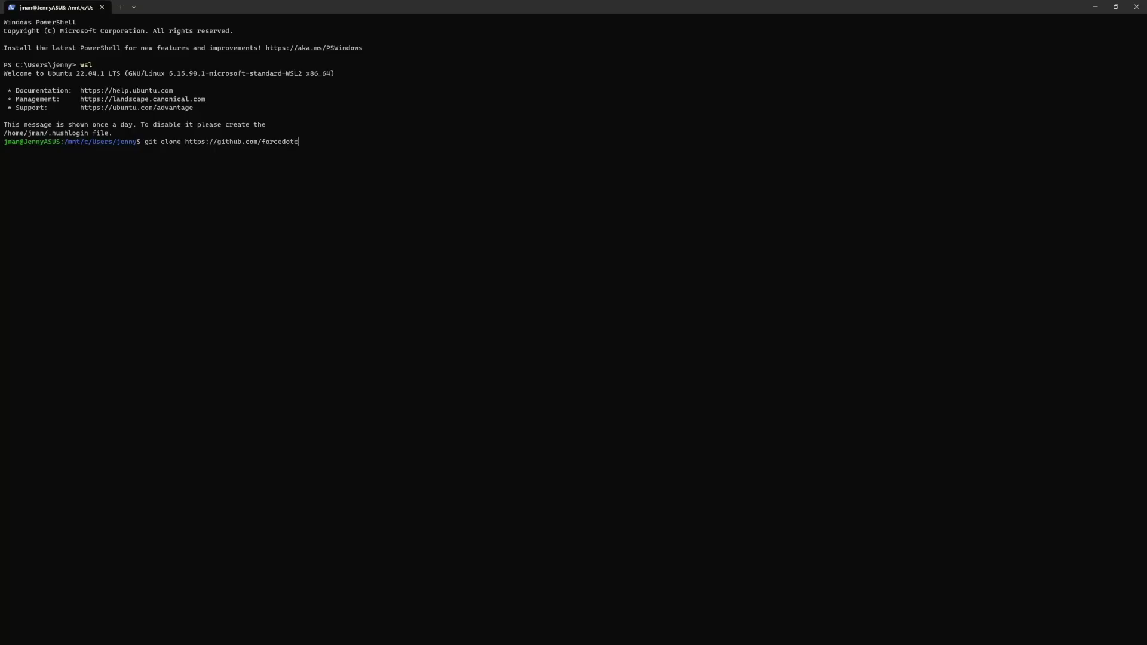
pyautogui.write('om/EMP-connector.git')
pyautogui.press('Return')
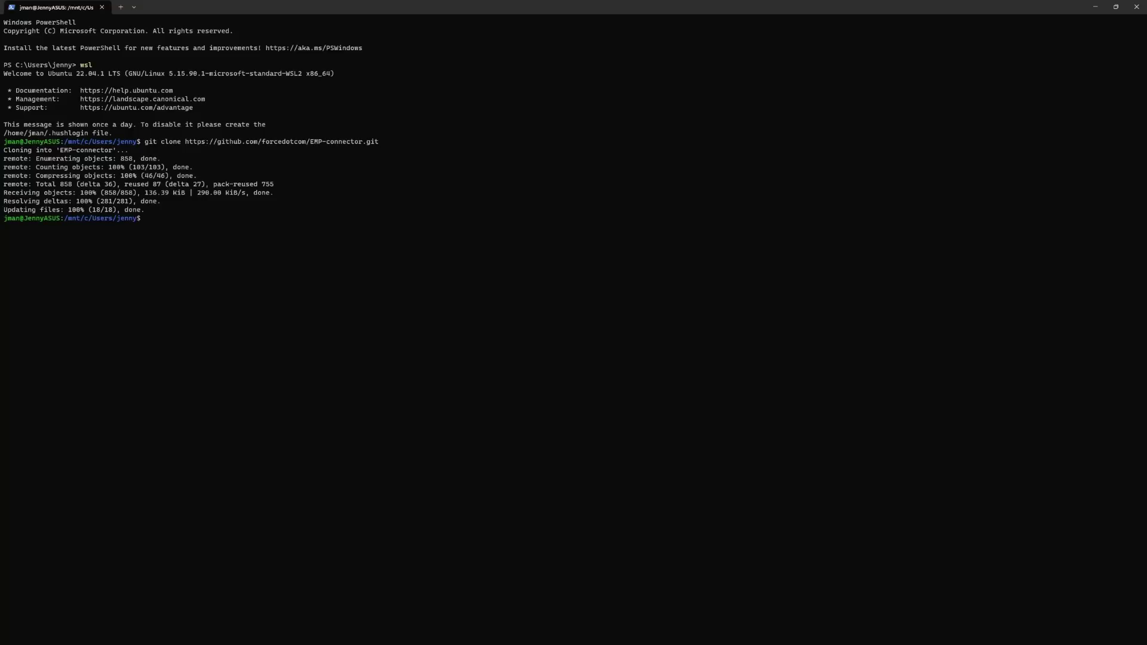
pyautogui.write('cd EMP-connector')
# Change into EMP-connector and build the project with mvn clean package.
pyautogui.press('Return')
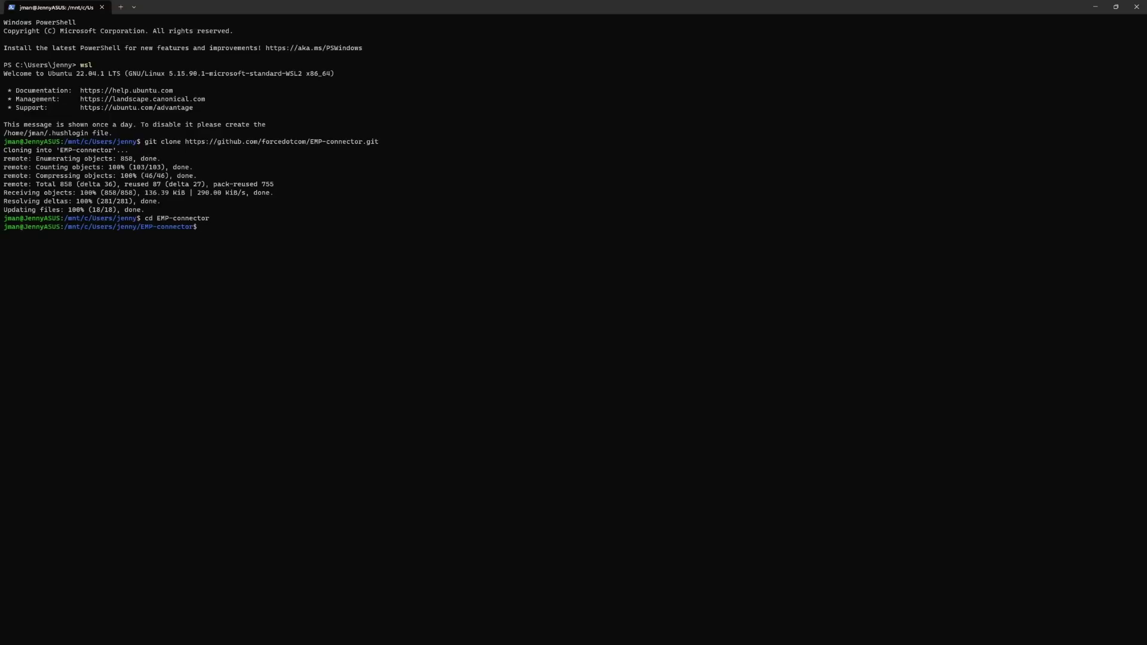
pyautogui.write('mvn clean package')
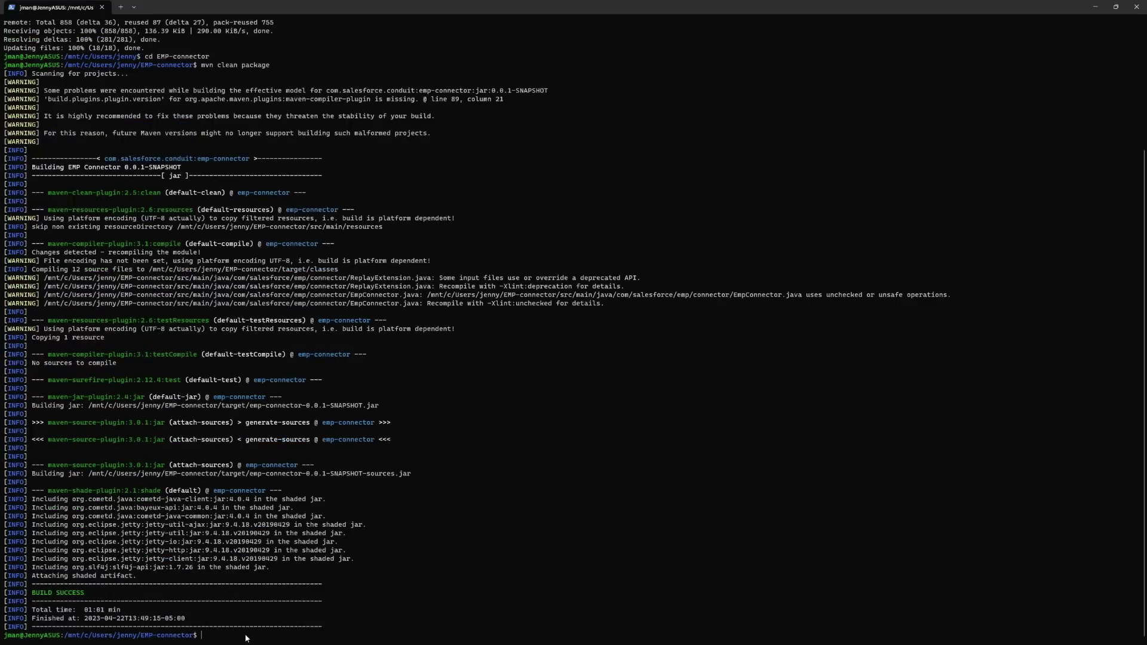
pyautogui.write('sudo apt install maven')
# Run emp-connector-0.0.1-SNAPSHOT-phat.jar with the Salesforce username, password and /data/AccountChangeEvent.
pyautogui.hotkey('ctrl', 'u')
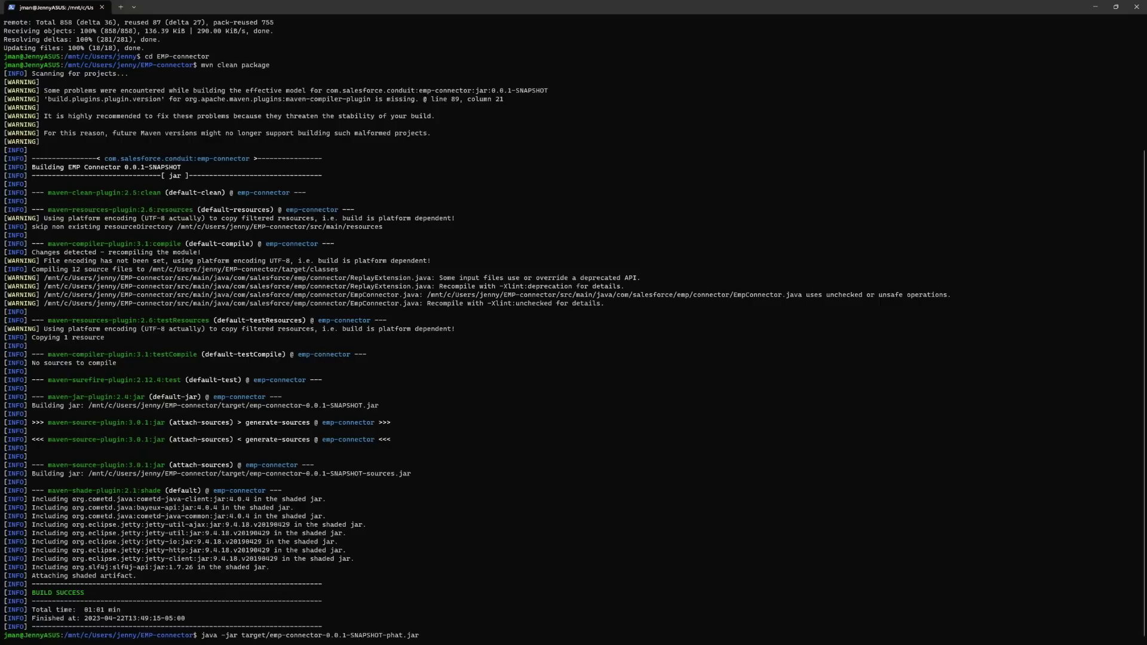
pyautogui.hotkey('ctrl', 'v')
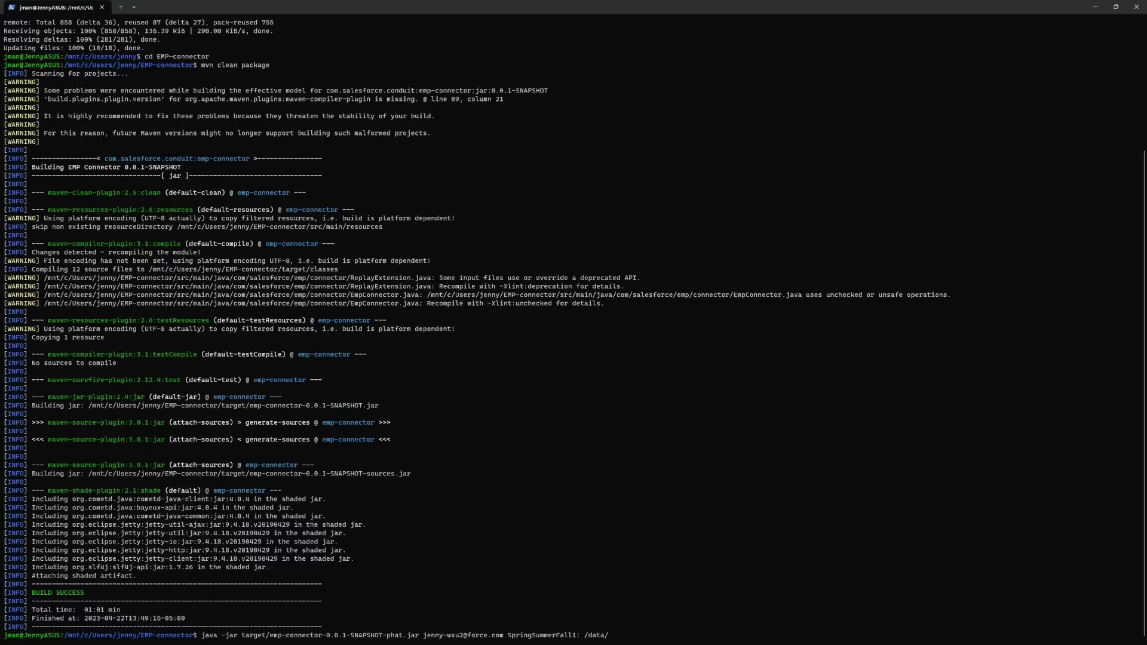
pyautogui.press('Return')
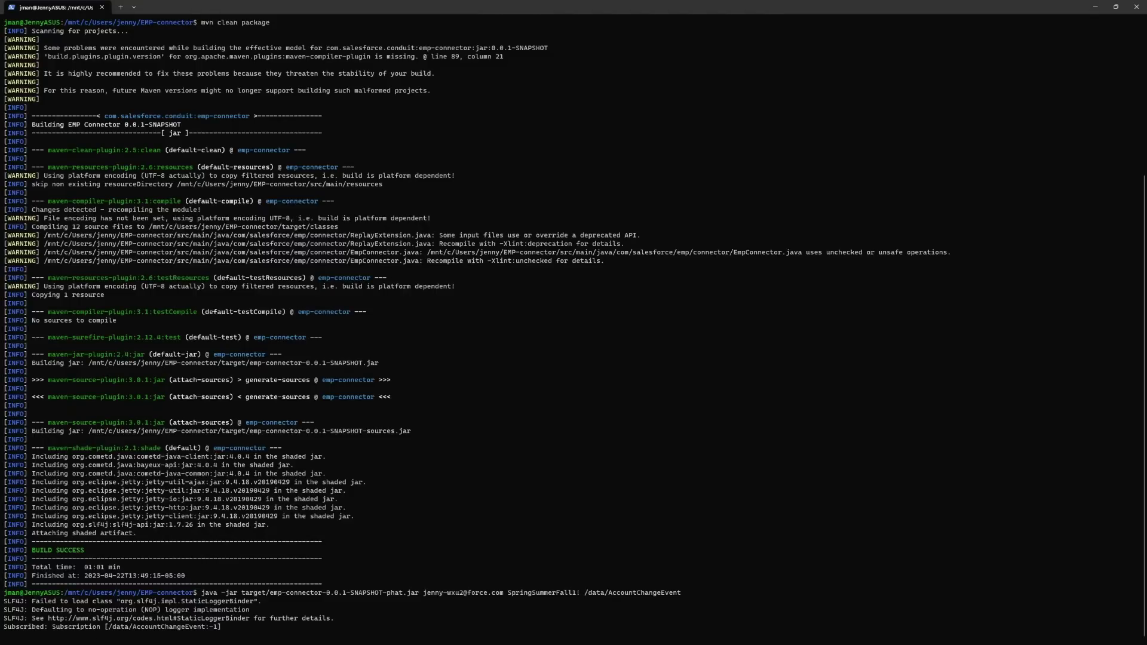
# Create the account 'Test Account 8' in Salesforce, then check its change event in the terminal.
pyautogui.hotkey('alt', 'Tab')
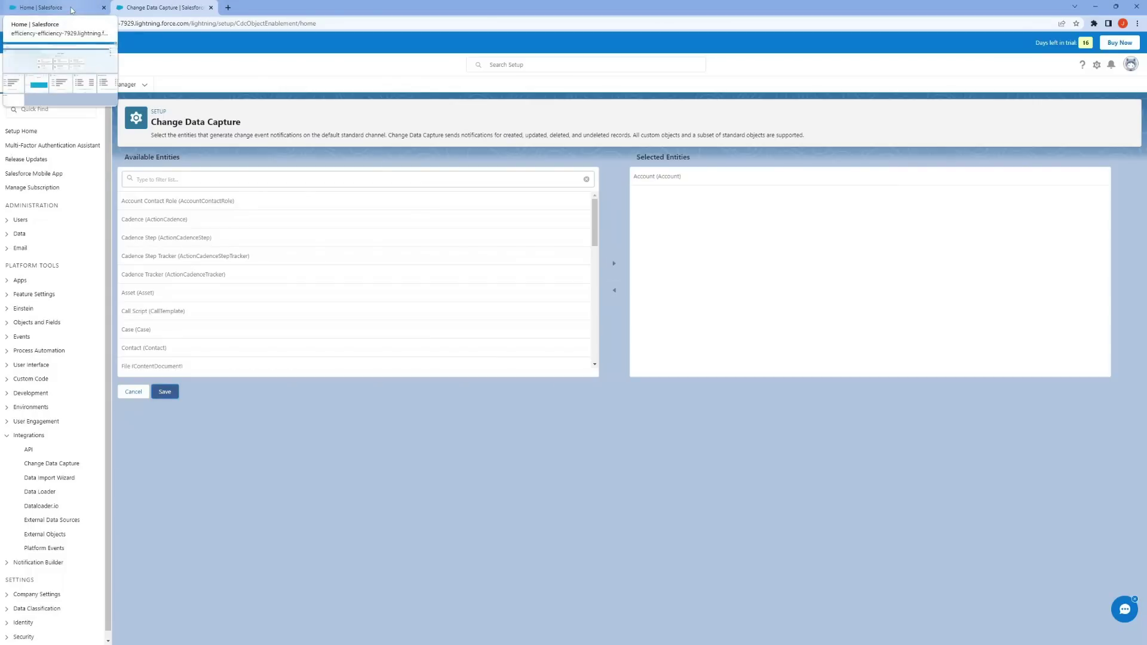
pyautogui.click(71, 10)
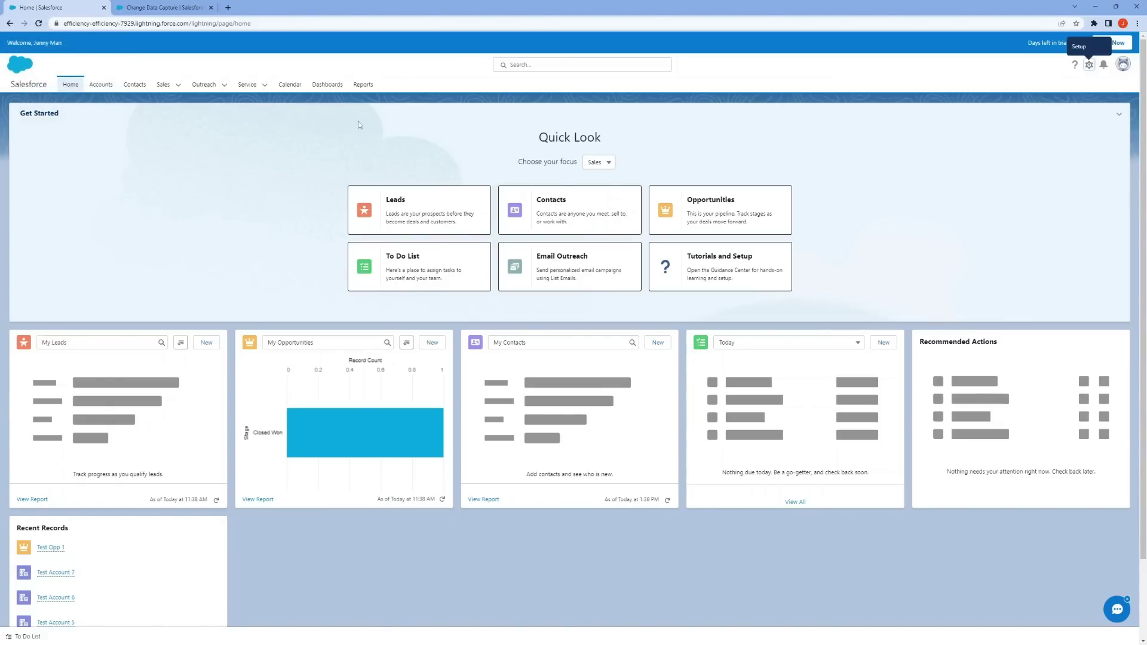
pyautogui.click(101, 84)
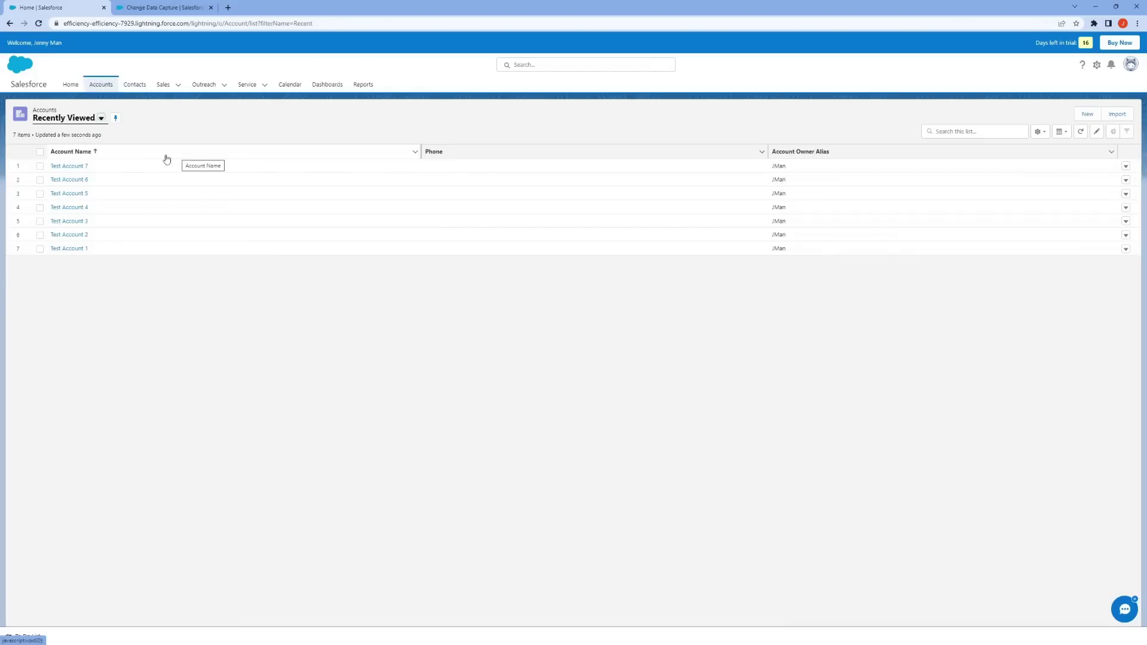
pyautogui.click(1084, 115)
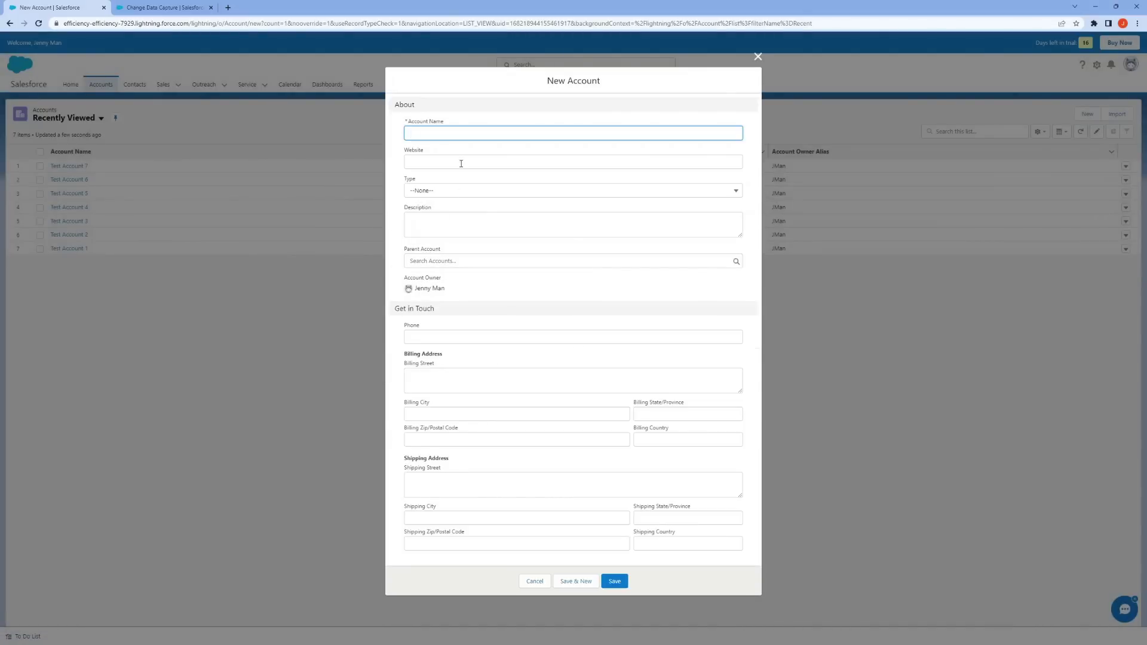
pyautogui.write('Test Account 8')
pyautogui.click(607, 583)
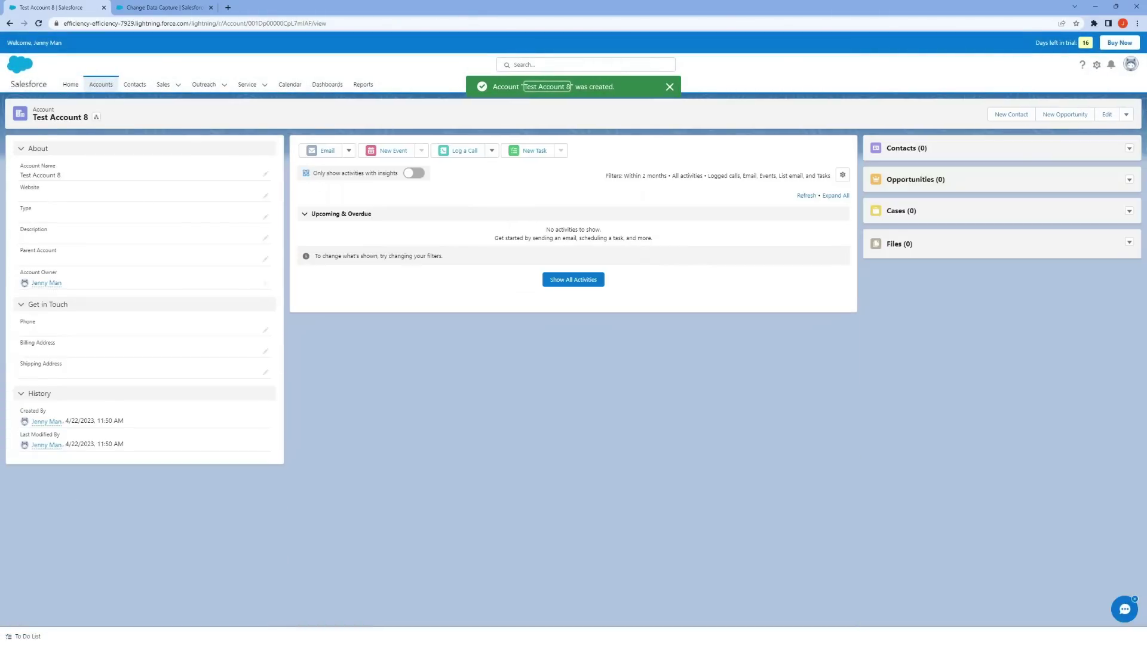
pyautogui.hotkey('alt', 'Tab')
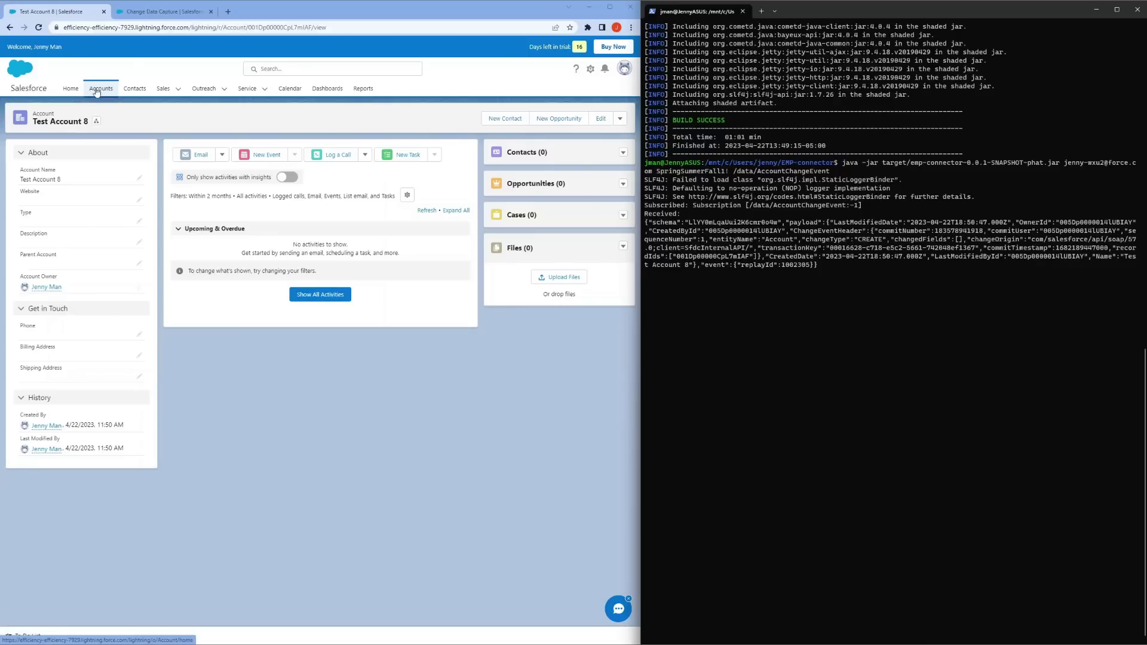
# Create the account 'Test Account 9' and highlight its name in the terminal's event output.
pyautogui.click(101, 89)
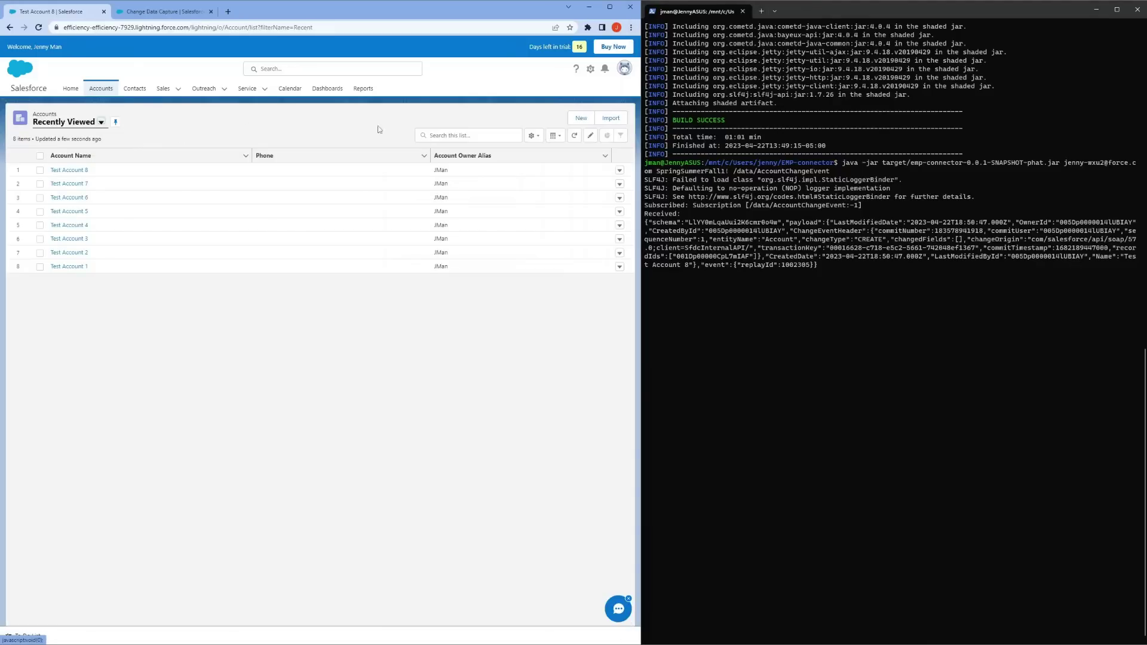
pyautogui.click(580, 118)
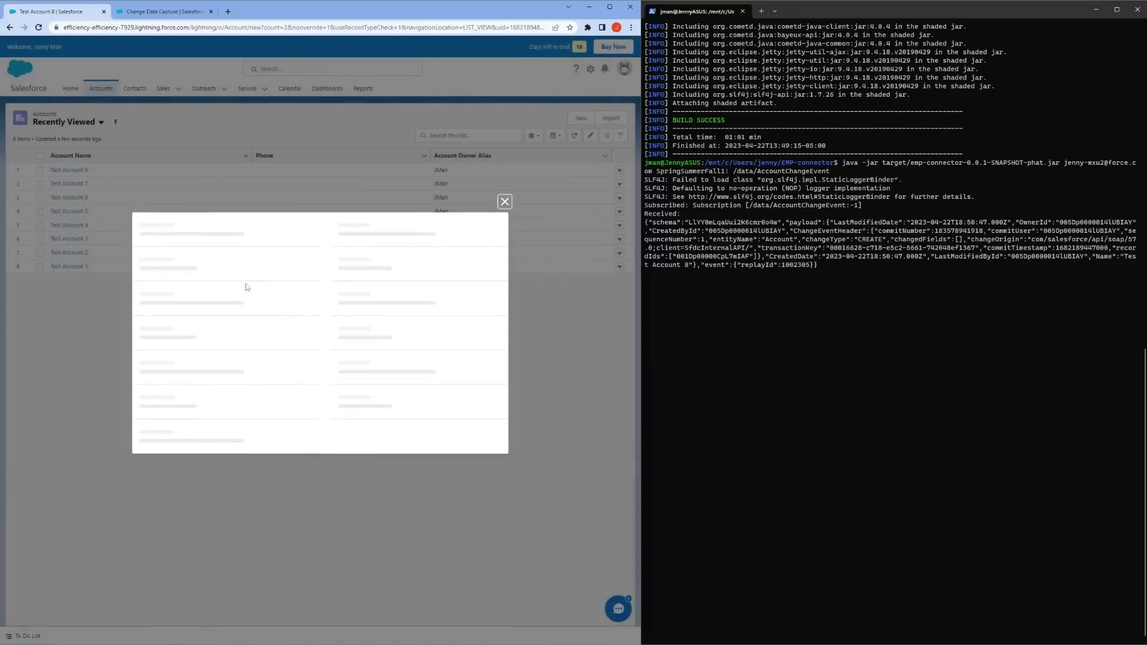
pyautogui.write('Test Account 9')
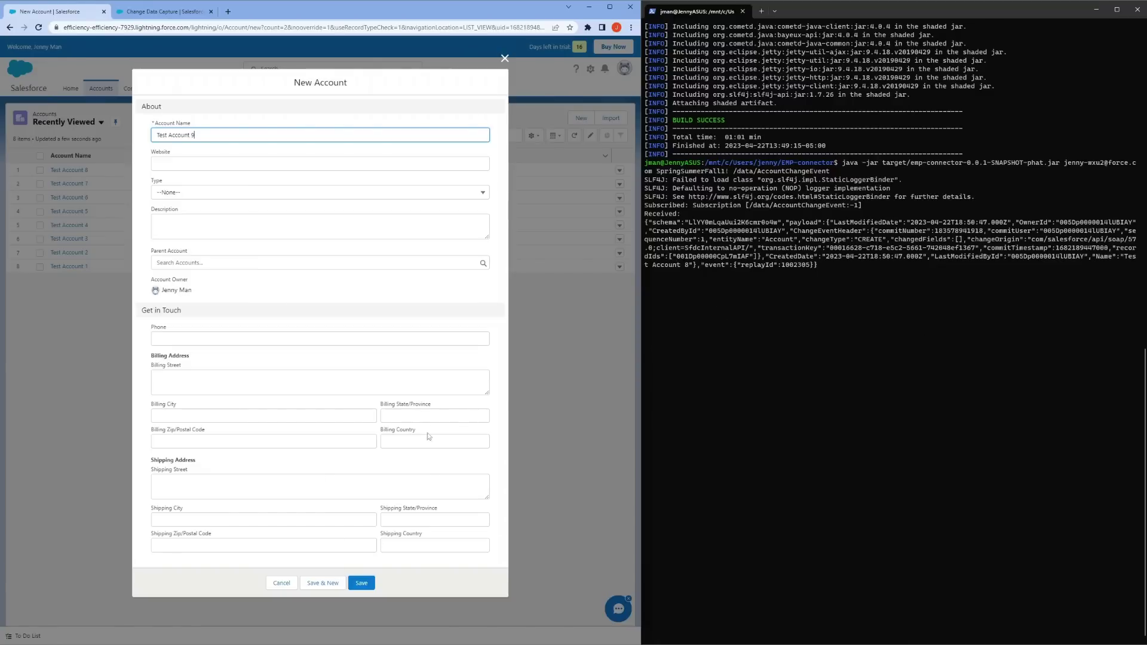
pyautogui.click(361, 582)
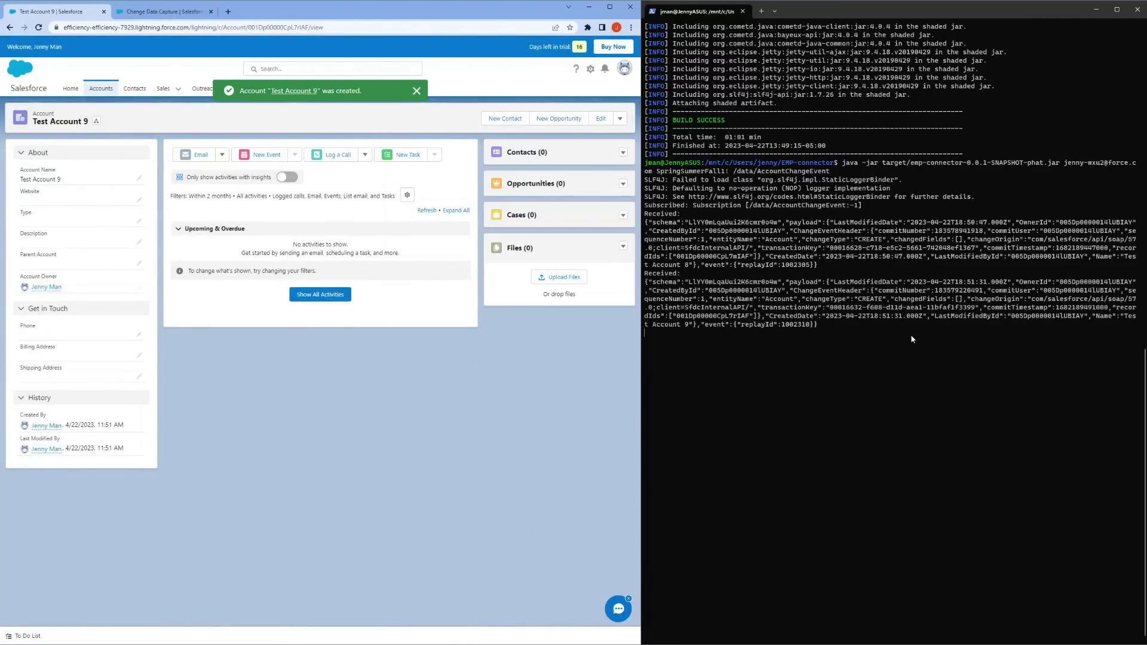
pyautogui.moveTo(1125, 316); pyautogui.dragTo(688, 331)
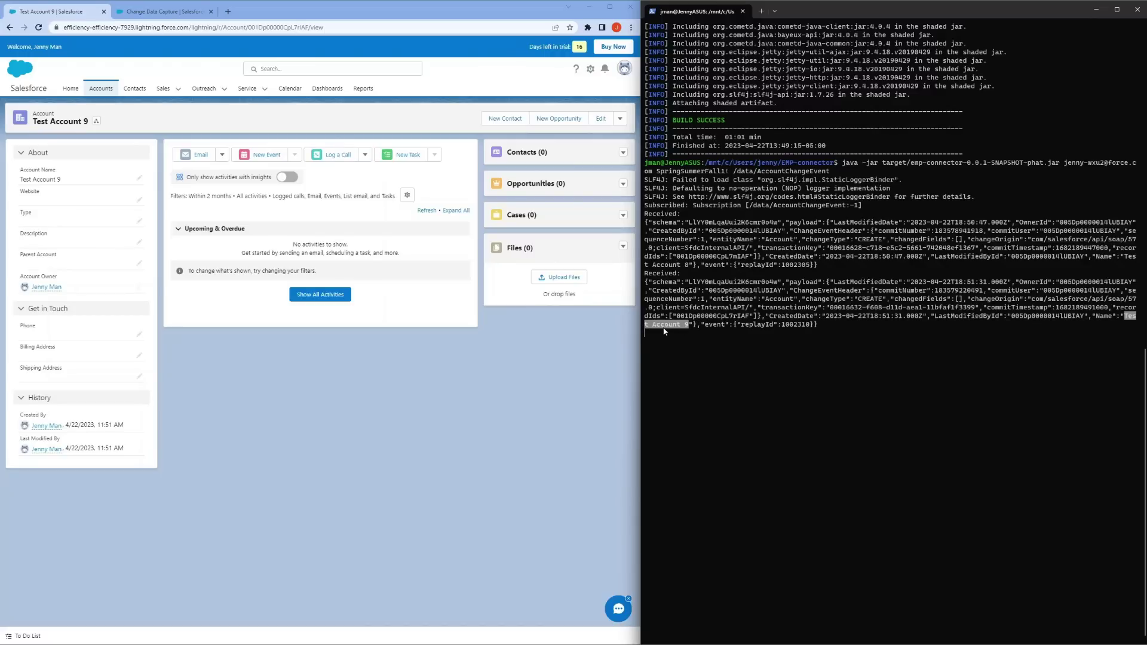